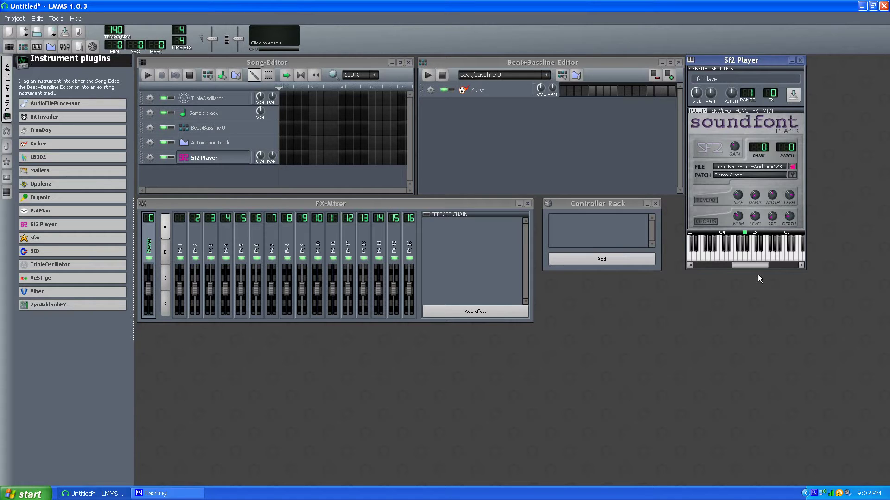
# - Show the lowest octaves of the Sf2 Player keyboard and load the Howling Winds patch from bank 3
pyautogui.moveTo(755, 265); pyautogui.dragTo(717, 265)
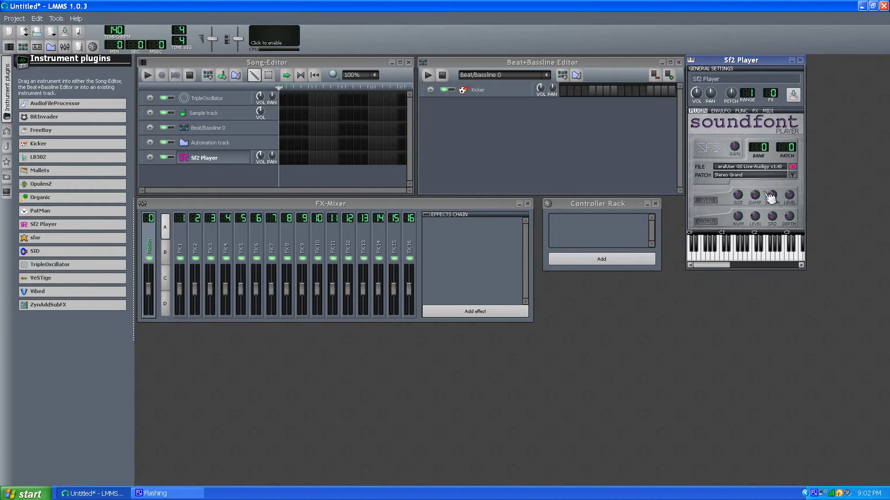
pyautogui.click(792, 176)
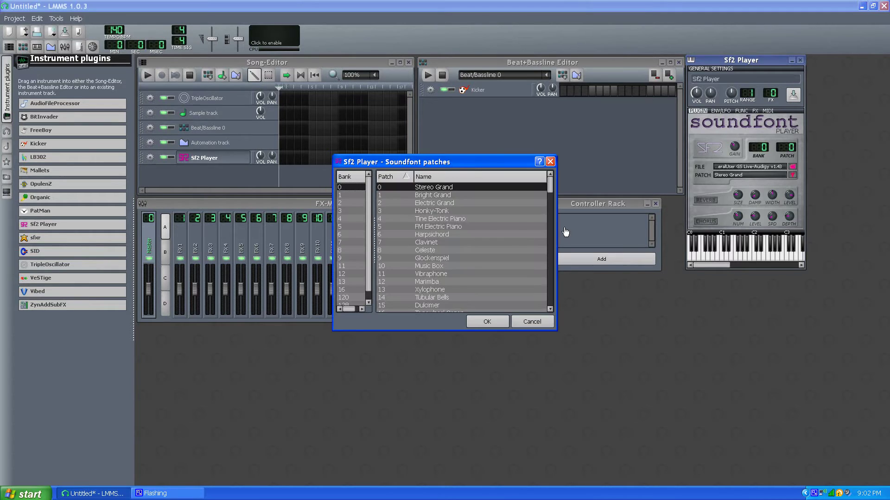
pyautogui.click(348, 195)
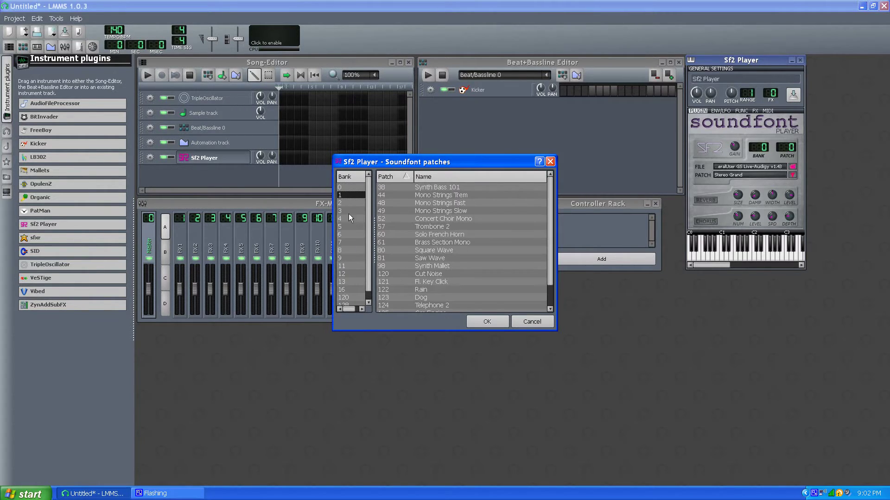
pyautogui.click(349, 211)
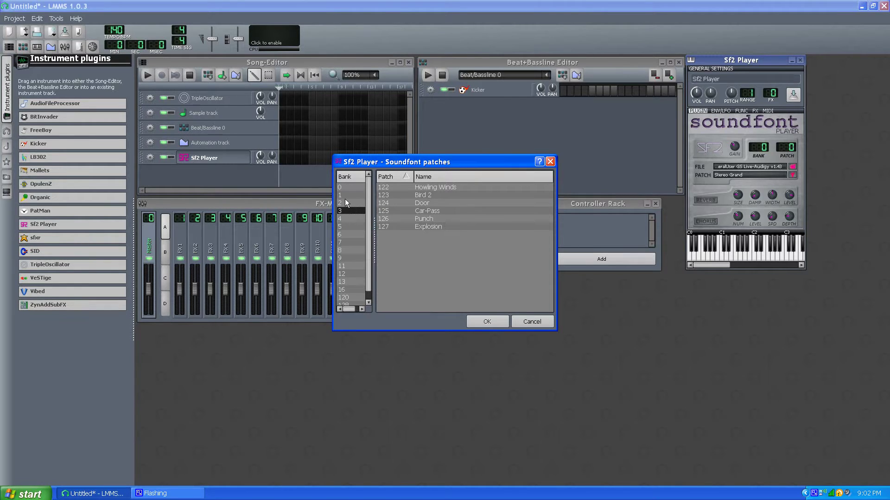
pyautogui.click(395, 190)
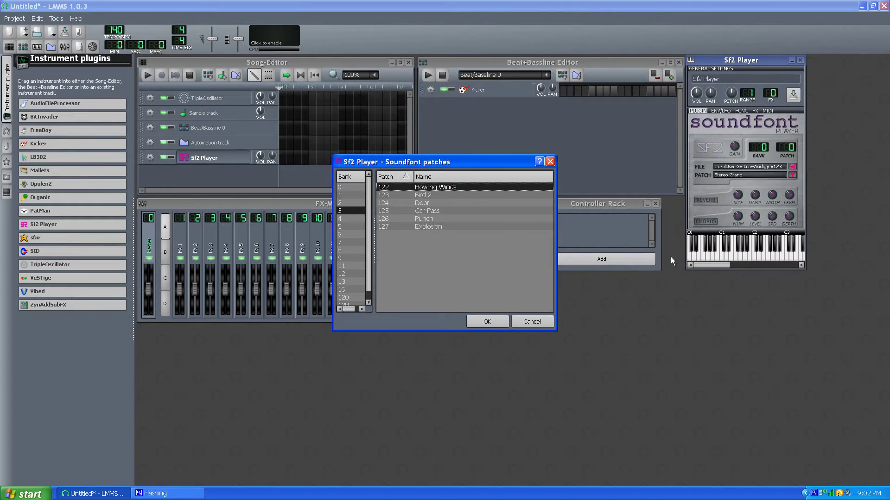
pyautogui.click(486, 322)
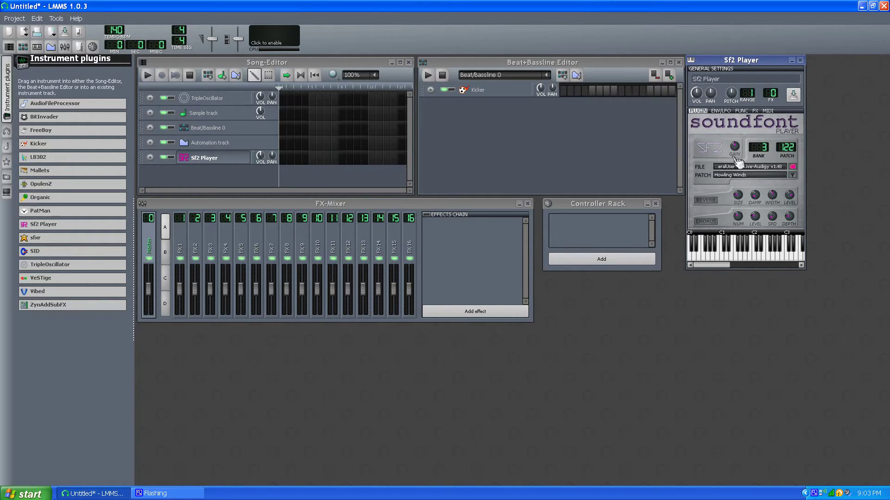
# - Change the Sf2 Player patch to Punch from bank 3 and audition several notes
pyautogui.click(792, 175)
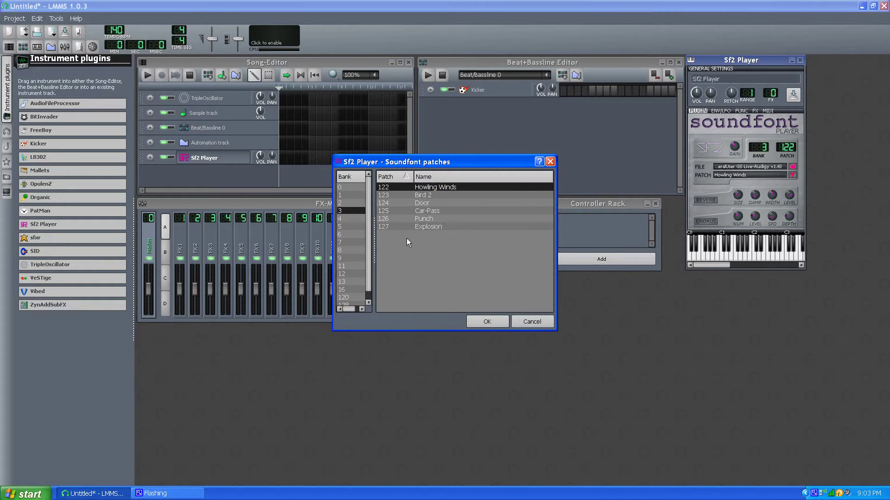
pyautogui.click(430, 219)
pyautogui.click(481, 323)
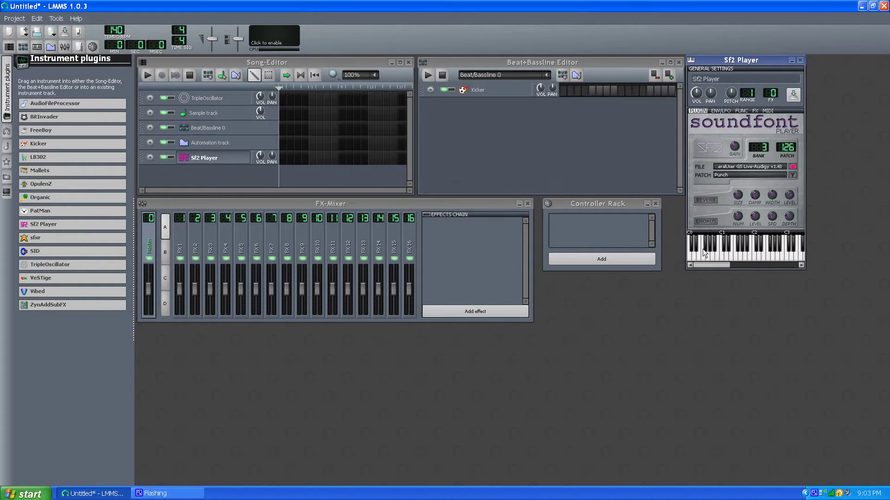
pyautogui.click(739, 256)
pyautogui.click(766, 250)
pyautogui.click(772, 250)
# - Raise the Sf2 Player's gain and audition a note
pyautogui.click(735, 147)
pyautogui.moveTo(735, 147); pyautogui.dragTo(734, 138)
pyautogui.click(755, 252)
# - Examine the soundfont's patch lists bank by bank, from bank 4 through bank 120
pyautogui.click(792, 175)
pyautogui.click(344, 219)
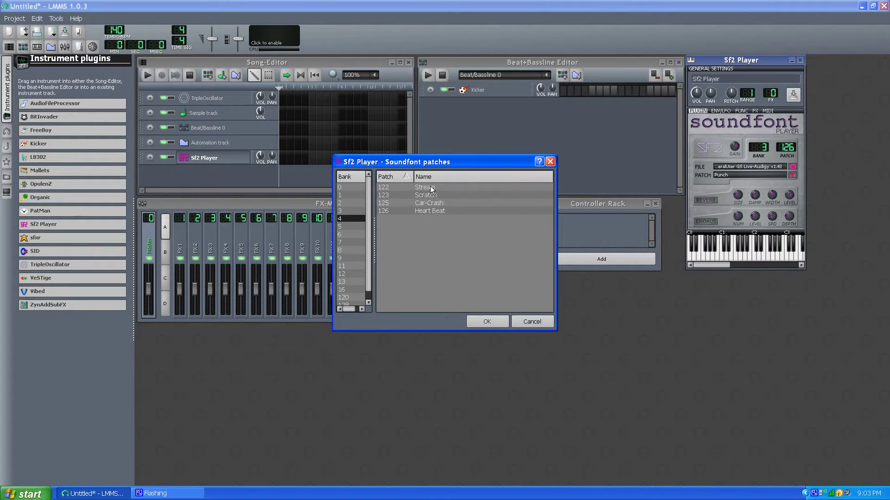
pyautogui.click(343, 227)
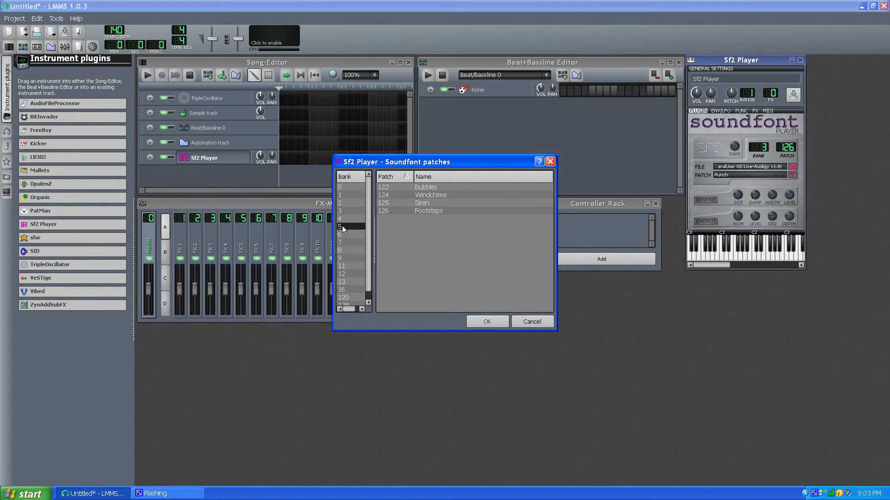
pyautogui.click(341, 235)
pyautogui.click(340, 243)
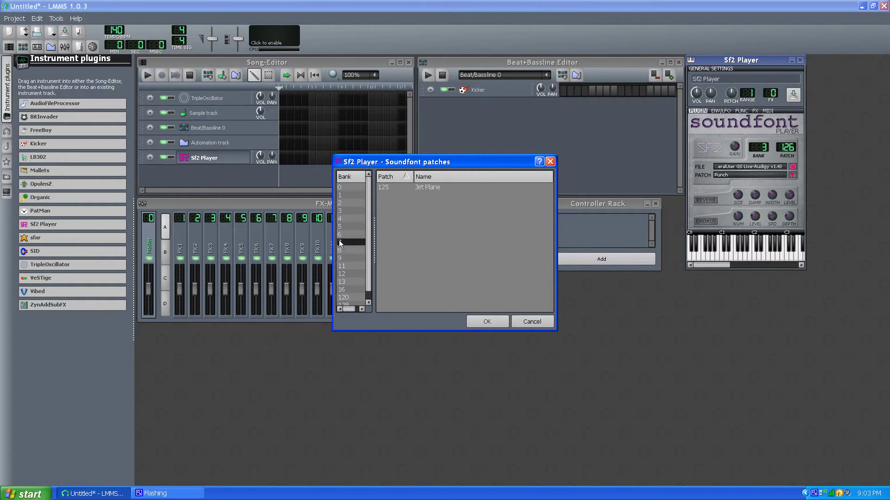
pyautogui.click(340, 250)
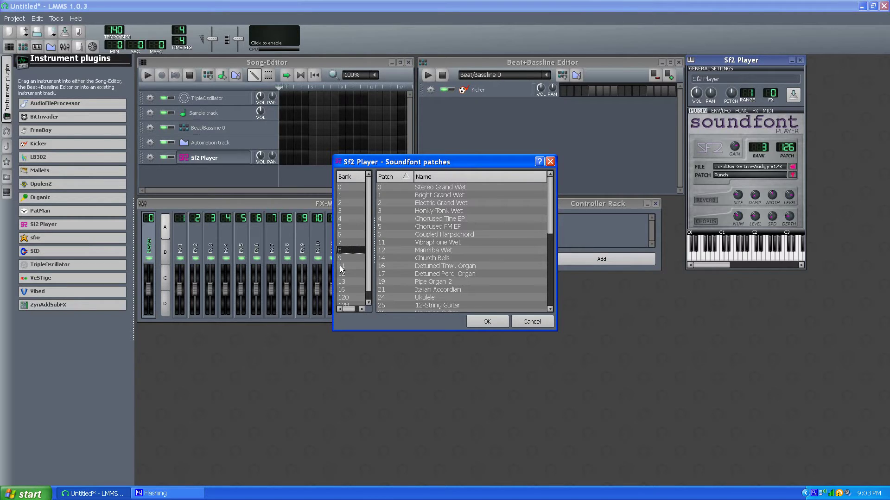
pyautogui.click(342, 259)
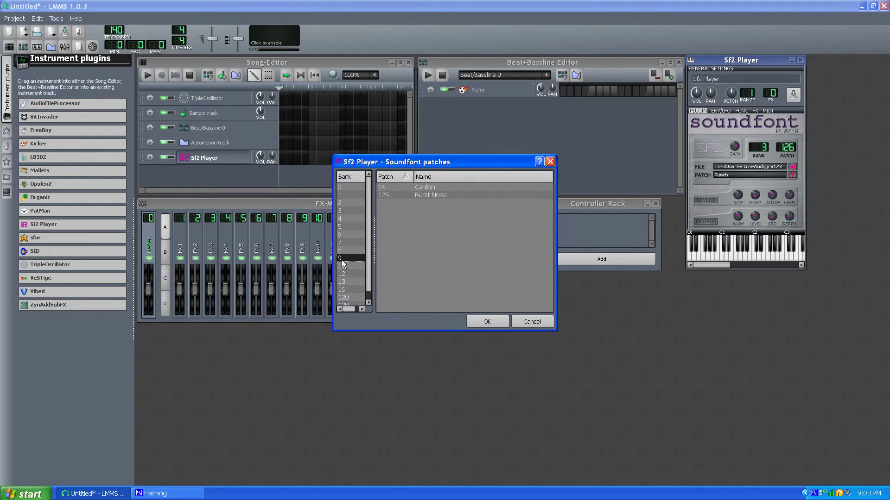
pyautogui.click(343, 266)
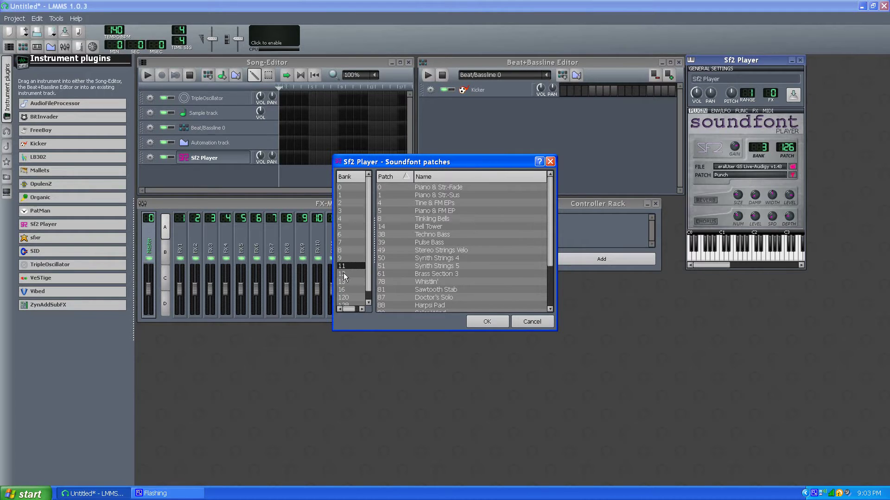
pyautogui.click(344, 274)
pyautogui.click(343, 282)
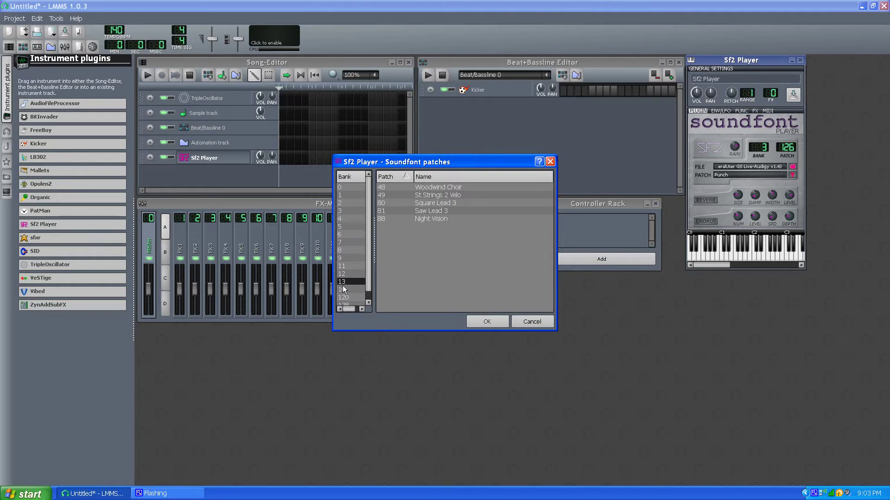
pyautogui.click(344, 289)
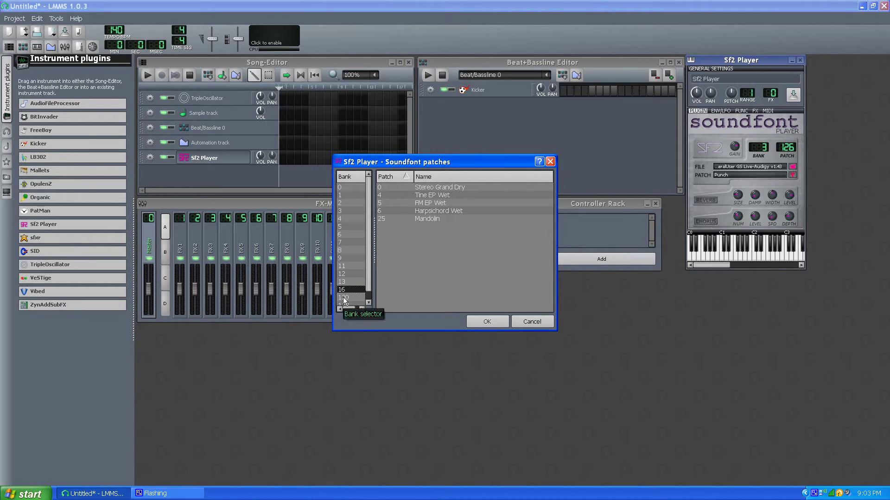
pyautogui.click(343, 297)
# - Look through the full list of patches in bank 1
pyautogui.click(350, 196)
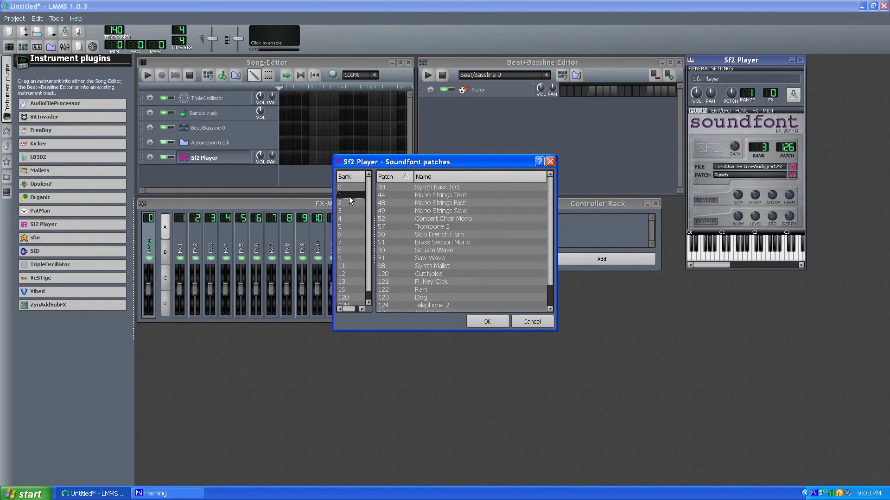
pyautogui.scroll(-3, 501, 230)
pyautogui.scroll(1, 508, 237)
pyautogui.scroll(-1, 508, 237)
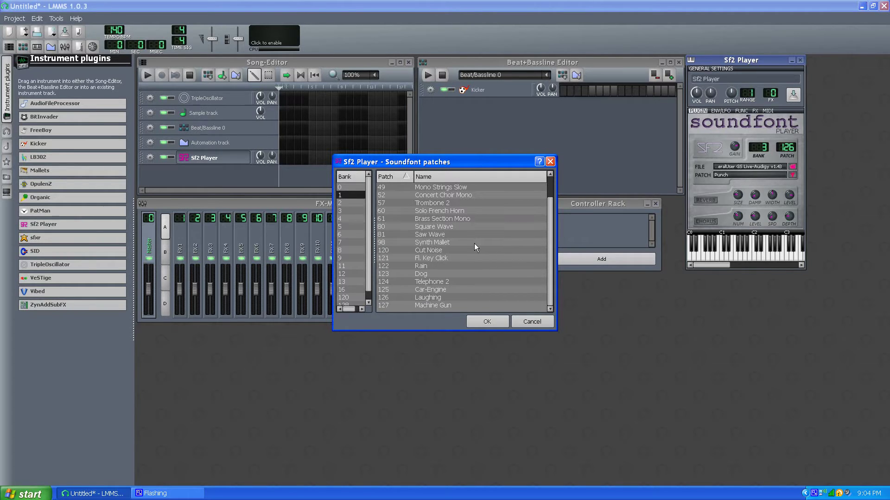
pyautogui.scroll(1, 474, 243)
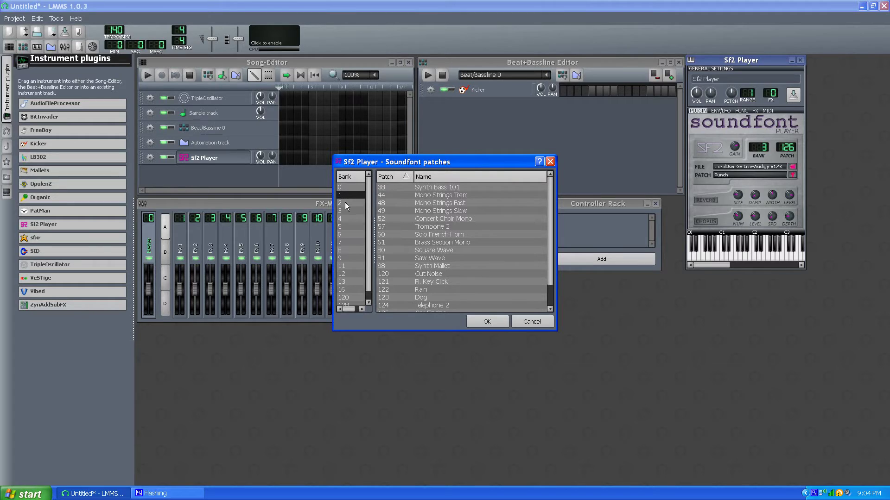
pyautogui.click(818, 495)
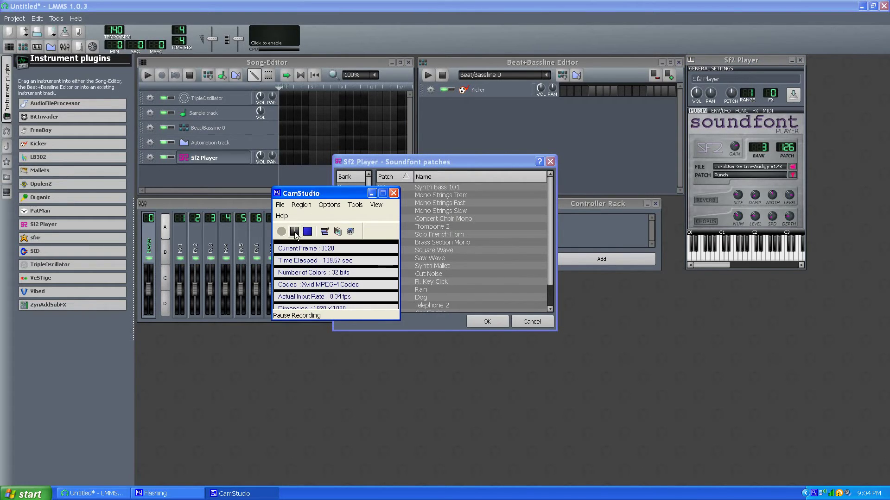
pyautogui.click(294, 233)
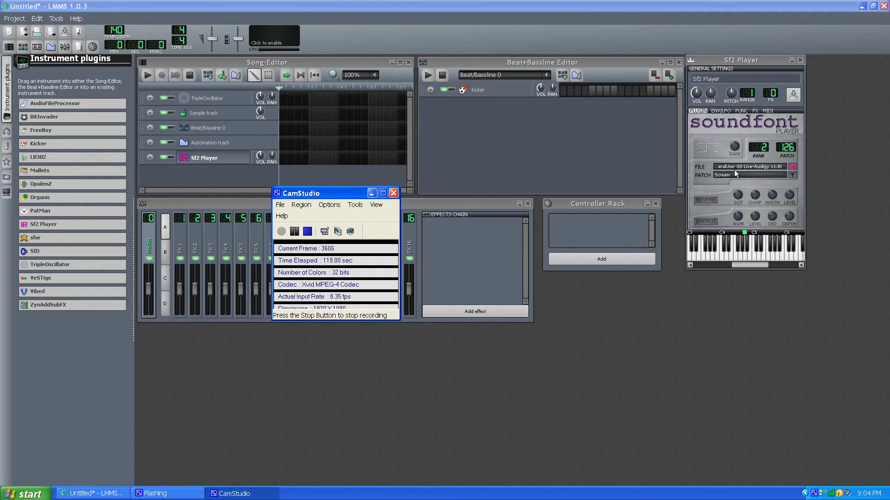
# - Check the bank 2 patches and the available SoundFont files, keep the Scream patch and audition a note
pyautogui.click(793, 175)
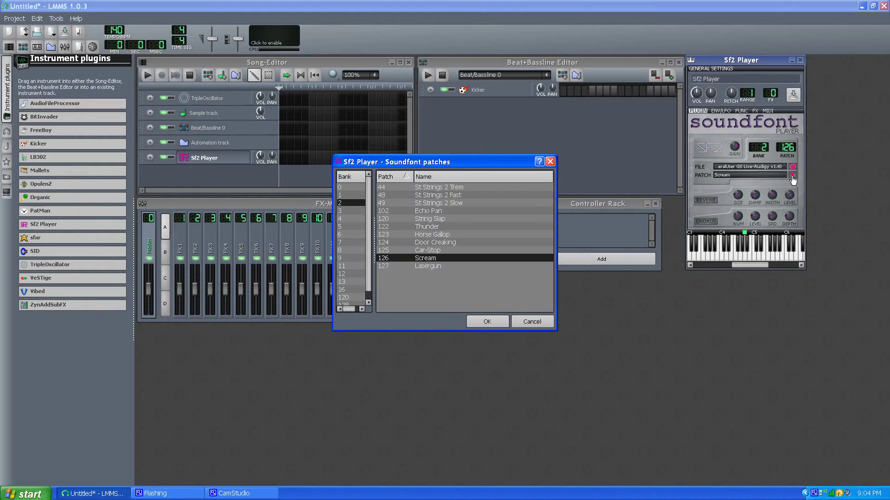
pyautogui.click(486, 322)
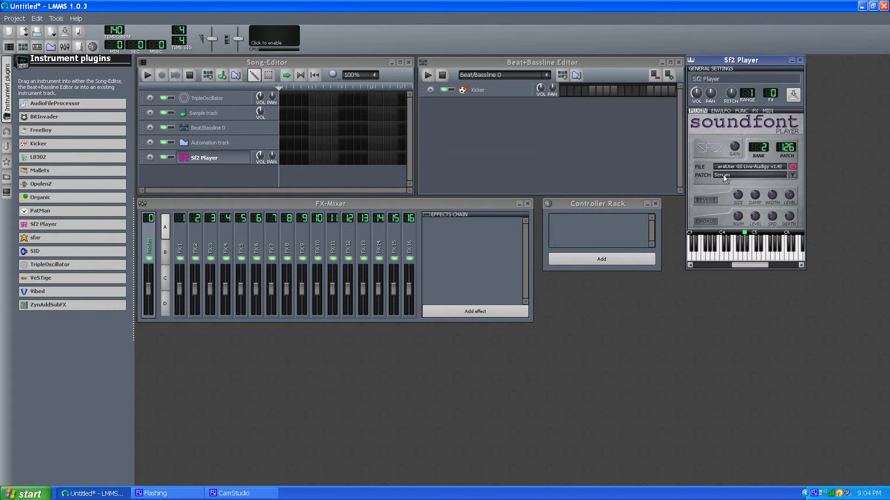
pyautogui.click(792, 167)
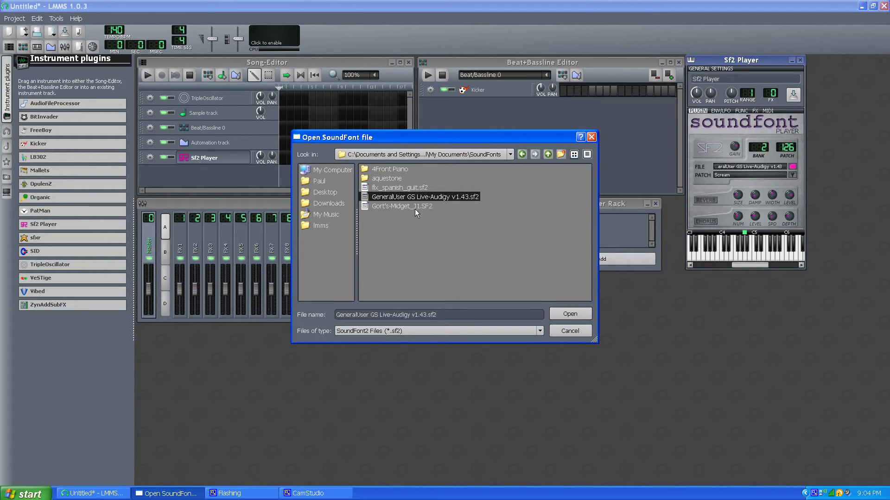
pyautogui.click(573, 329)
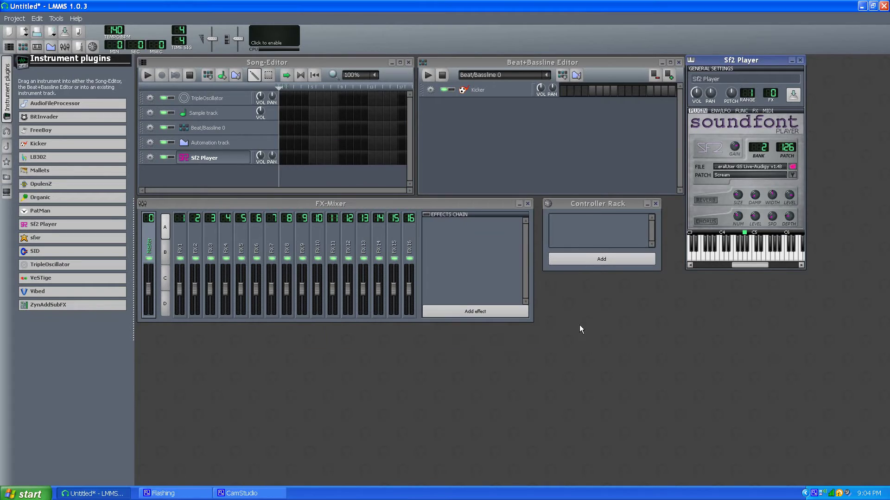
pyautogui.click(745, 257)
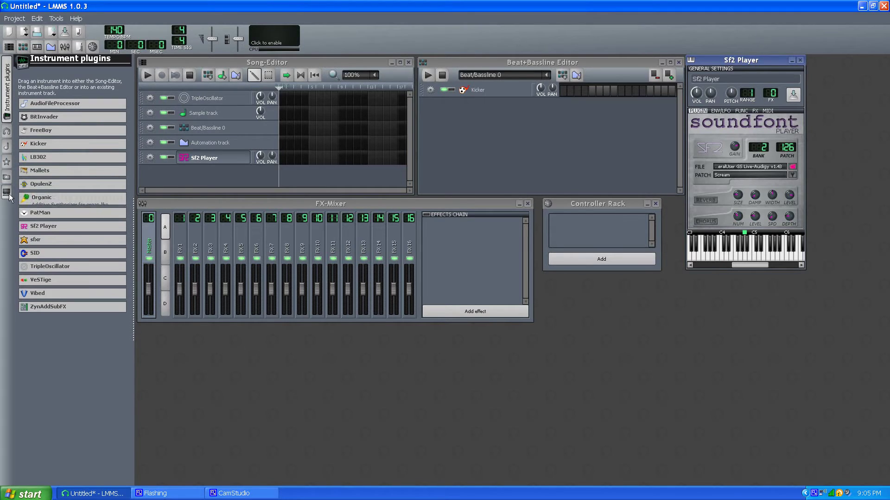
# - Add an Organic instrument track to the song and open its plugin window beside the Sf2 Player
pyautogui.moveTo(30, 203)
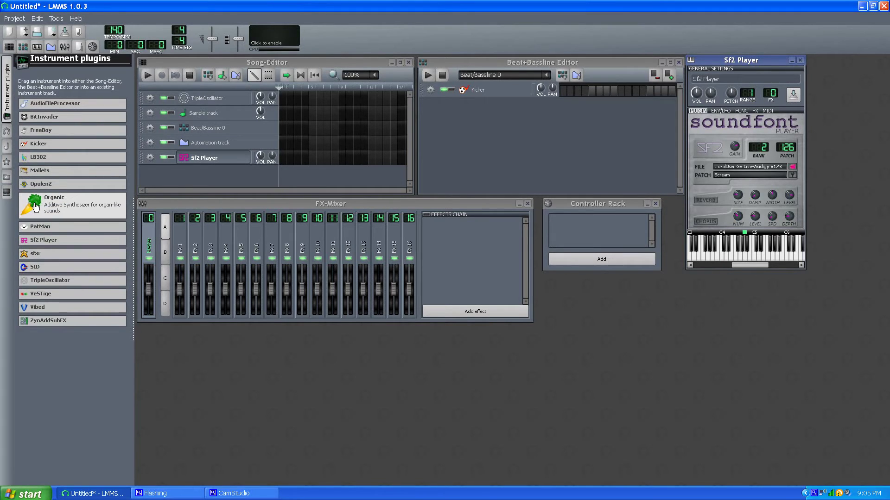
pyautogui.moveTo(36, 204); pyautogui.dragTo(256, 187)
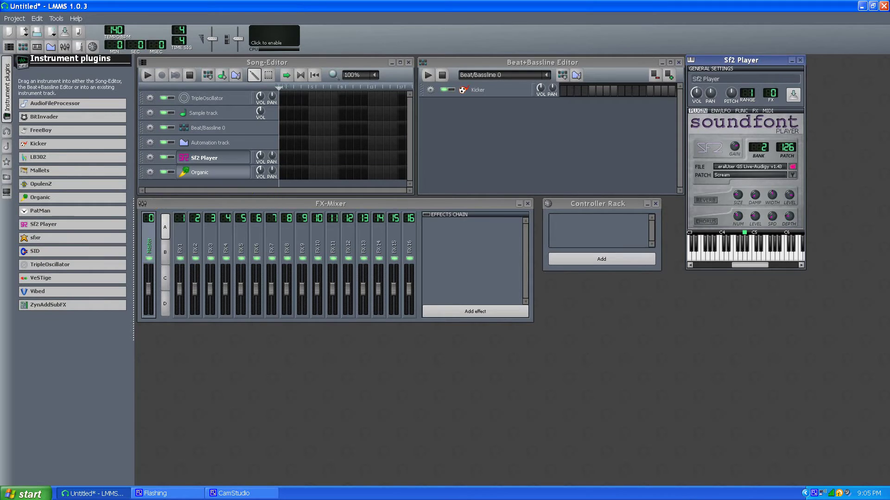
pyautogui.click(204, 173)
pyautogui.moveTo(812, 278); pyautogui.dragTo(504, 135)
# - Audition notes on the Organic instrument while adjusting the volumes of oscillators 3 and 6
pyautogui.click(523, 329)
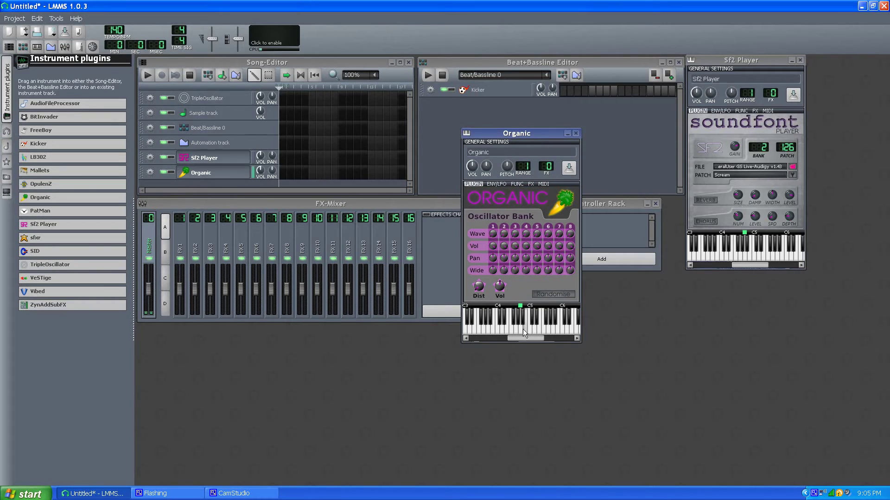
pyautogui.click(499, 324)
pyautogui.click(520, 327)
pyautogui.click(509, 328)
pyautogui.click(515, 247)
pyautogui.click(525, 324)
pyautogui.click(547, 246)
pyautogui.click(529, 312)
pyautogui.click(534, 331)
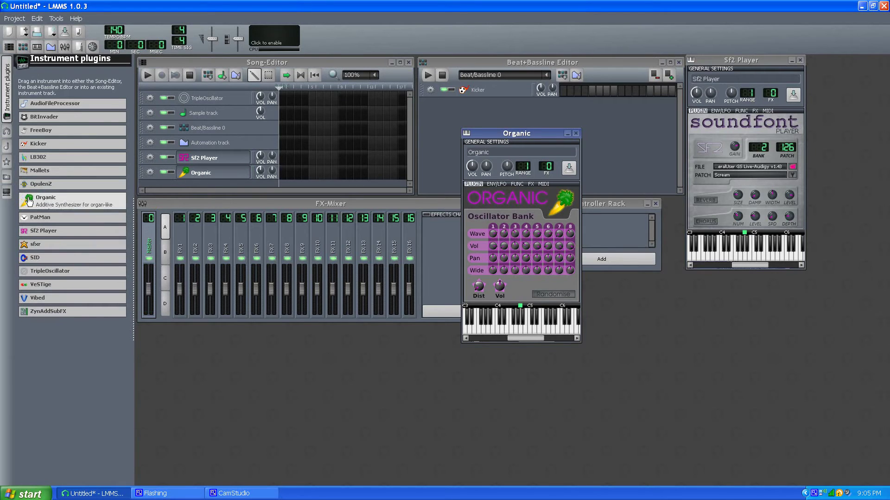
# - Browse the Organic presets and preview pad_rich.xpf, pad_sweep.xpf and puresine.xpf
pyautogui.click(5, 162)
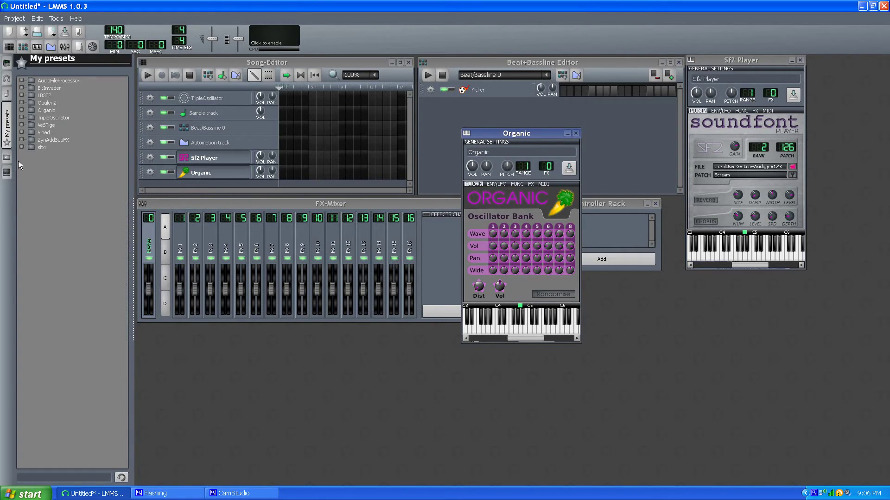
pyautogui.click(21, 110)
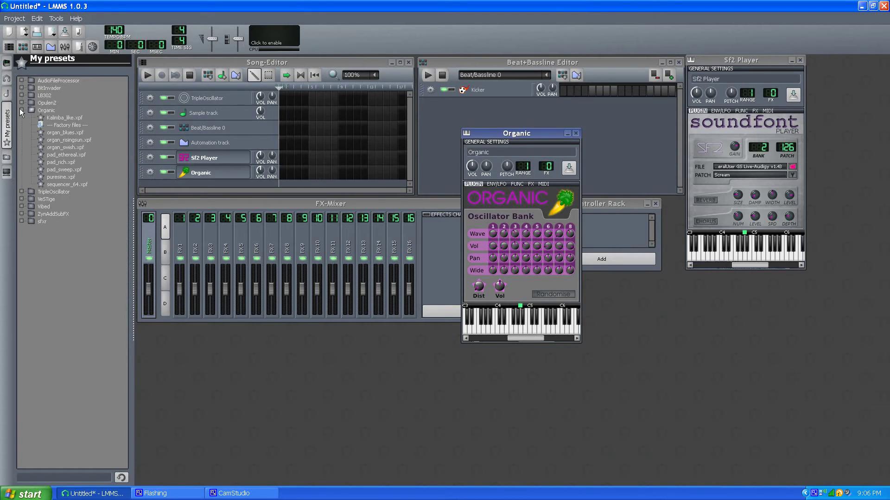
pyautogui.click(40, 163)
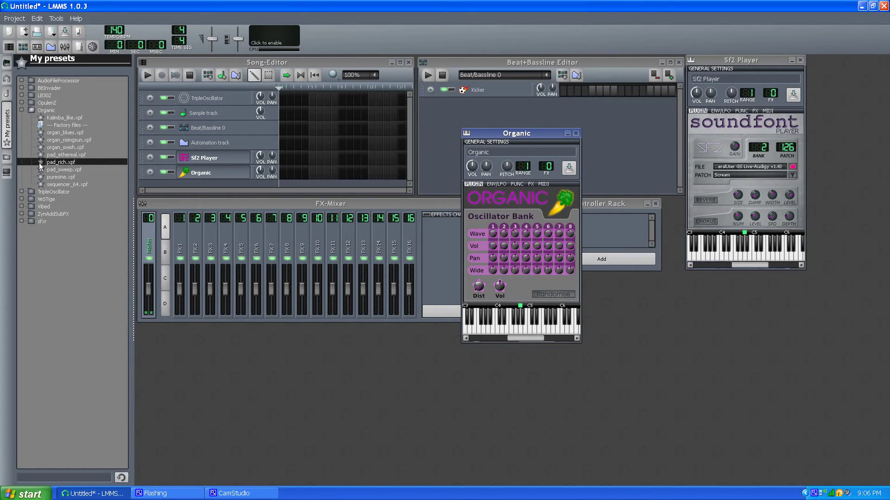
pyautogui.click(46, 170)
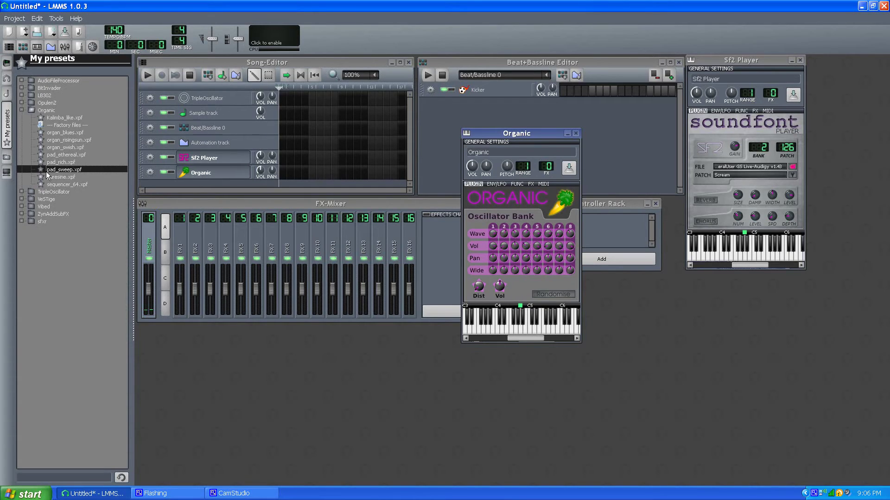
pyautogui.click(41, 178)
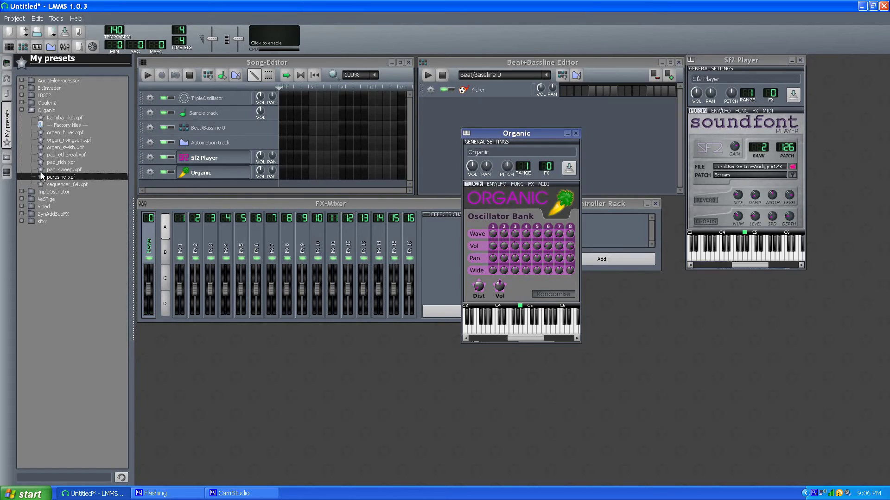
# - Preview the Organic presets pad_ethereal.xpf, organ_swish.xpf, organ_risingsun.xpf, organ_blues.xpf, pad_sweep.xpf, puresine.xpf and sequencer_64.xpf
pyautogui.click(41, 153)
pyautogui.click(38, 147)
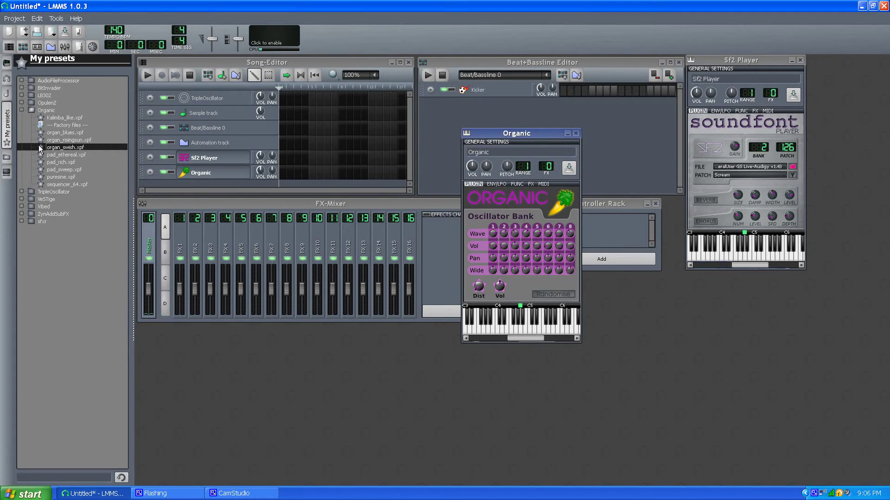
pyautogui.click(40, 139)
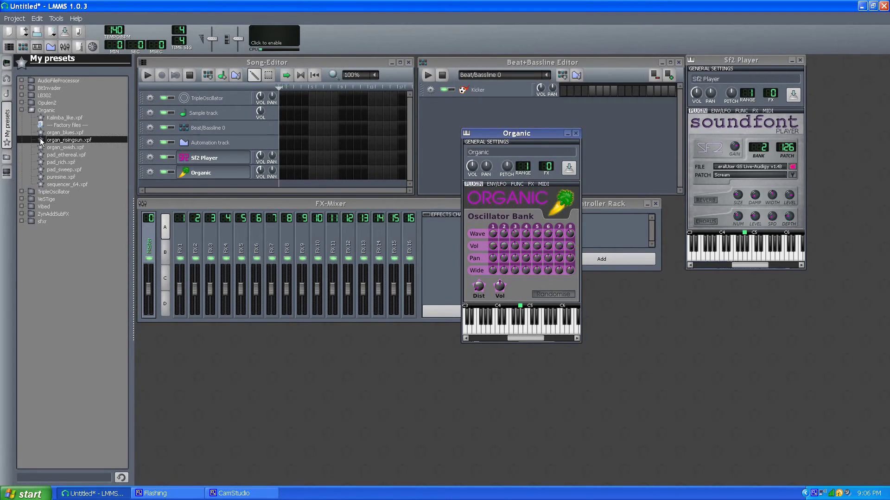
pyautogui.click(40, 132)
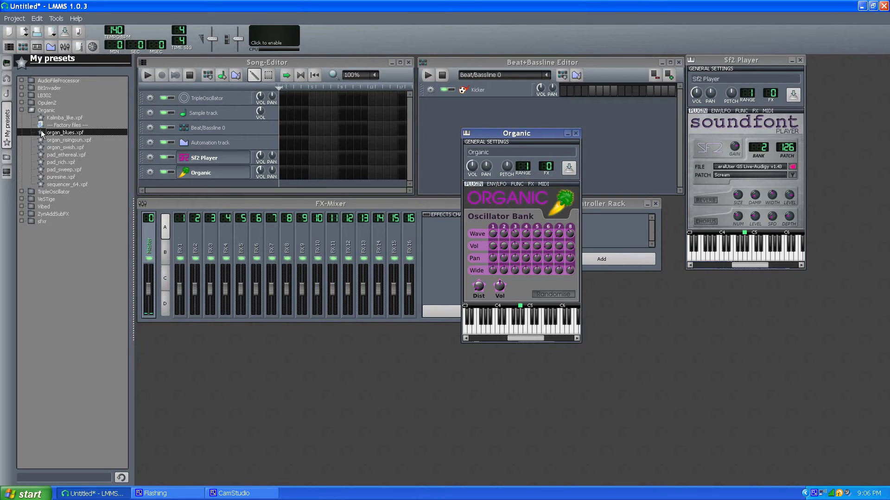
pyautogui.click(41, 169)
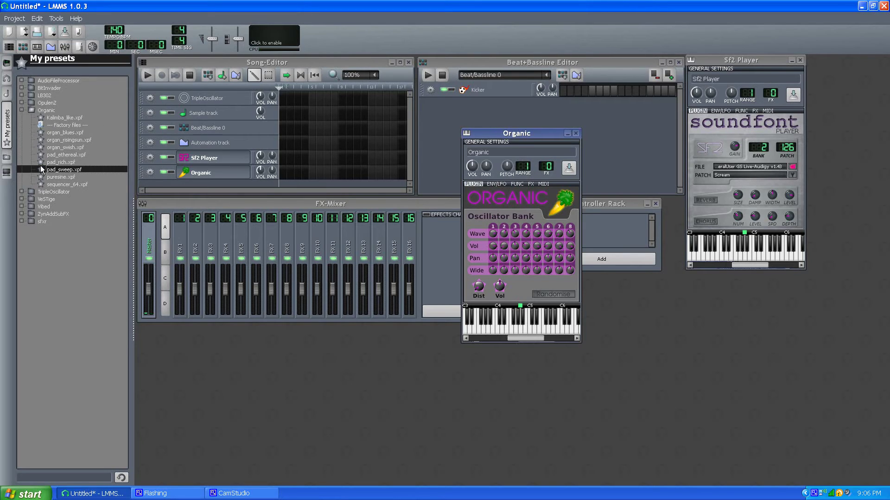
pyautogui.click(43, 176)
pyautogui.click(41, 184)
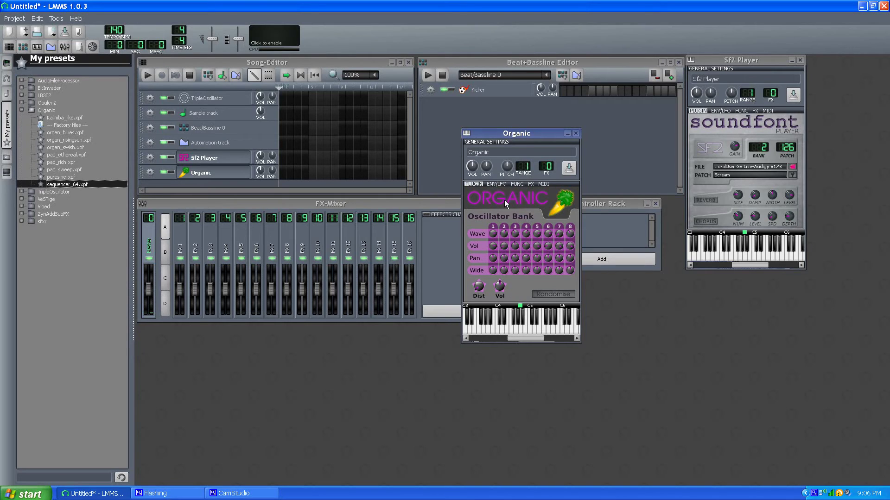
# - Close the Organic plugin window and exit LMMS 1.0.3, discarding the unsaved project
pyautogui.click(574, 133)
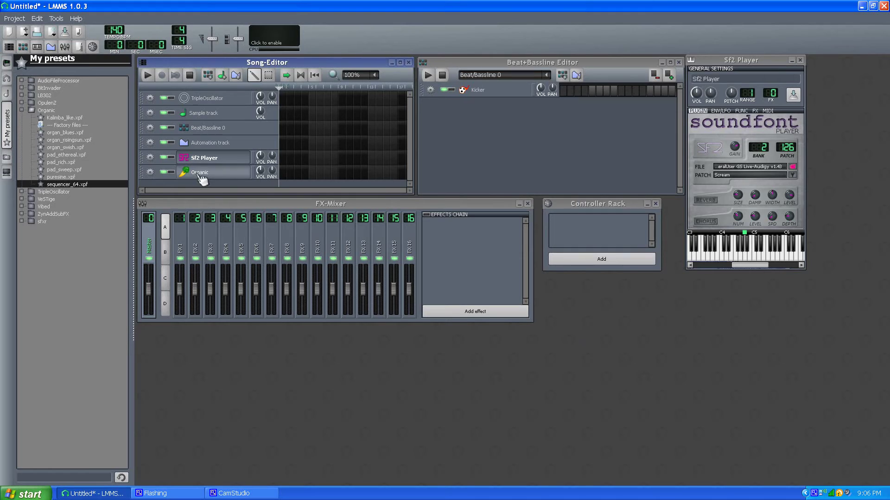
pyautogui.click(884, 6)
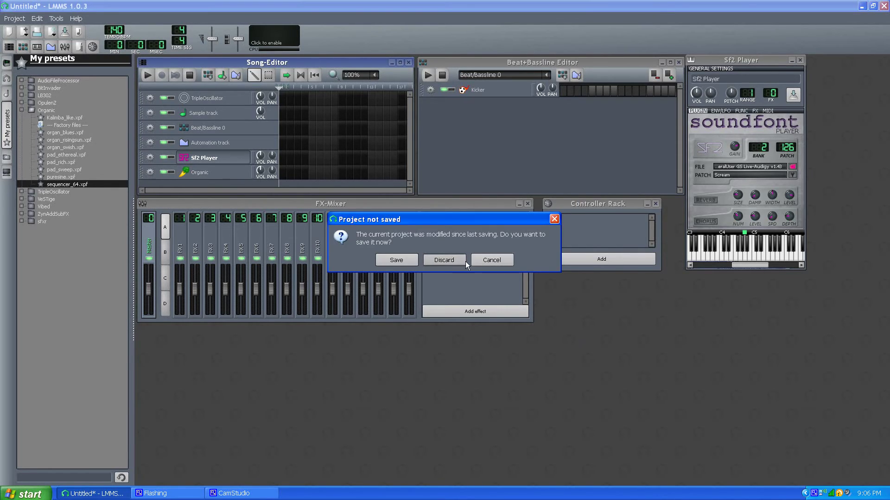
pyautogui.click(444, 260)
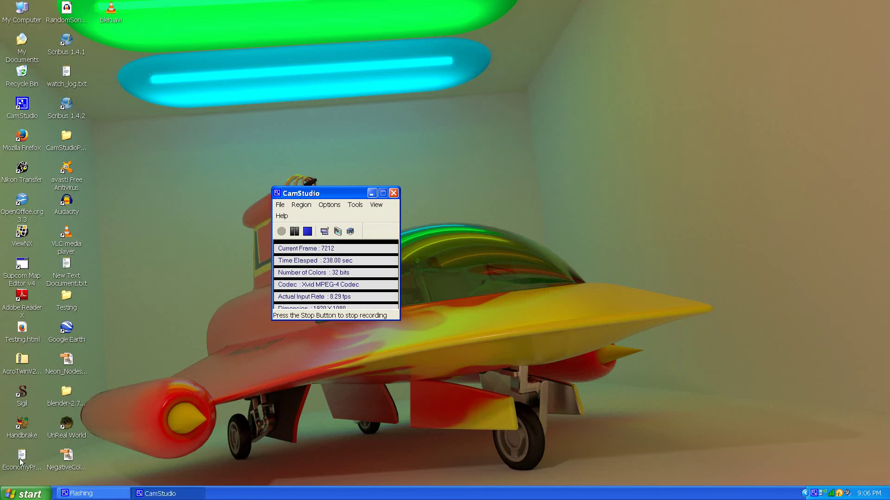
# - Launch the older LMMS 0.4.13 from the installed programs
pyautogui.click(26, 494)
pyautogui.click(78, 452)
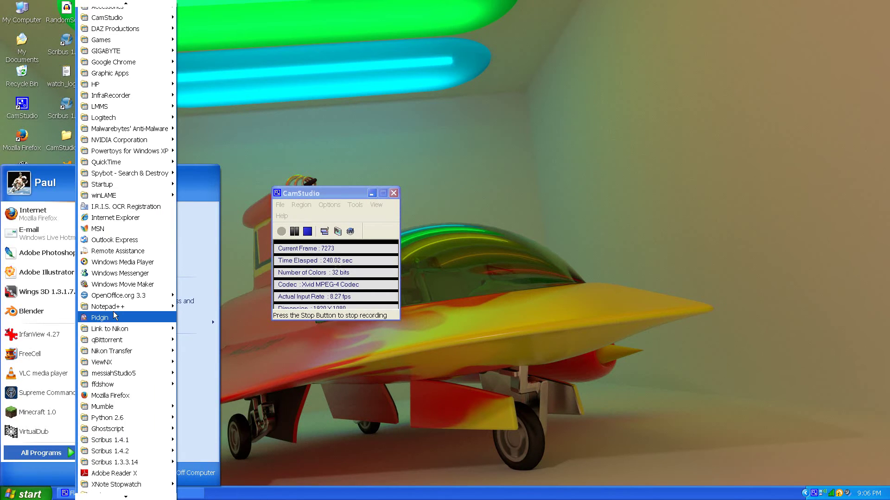
pyautogui.moveTo(139, 106)
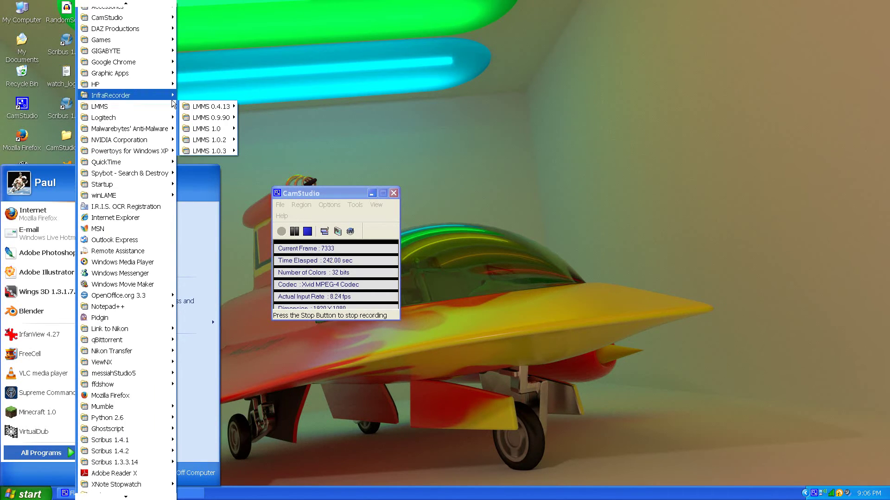
pyautogui.moveTo(212, 107)
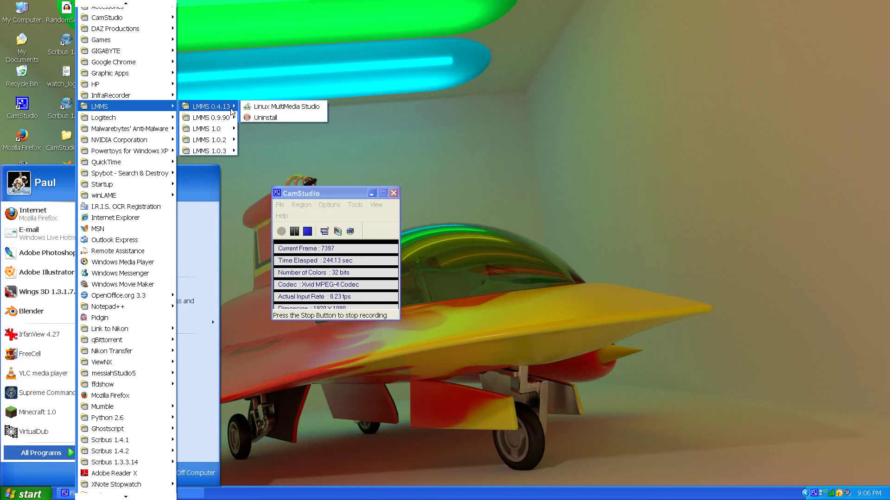
pyautogui.click(271, 106)
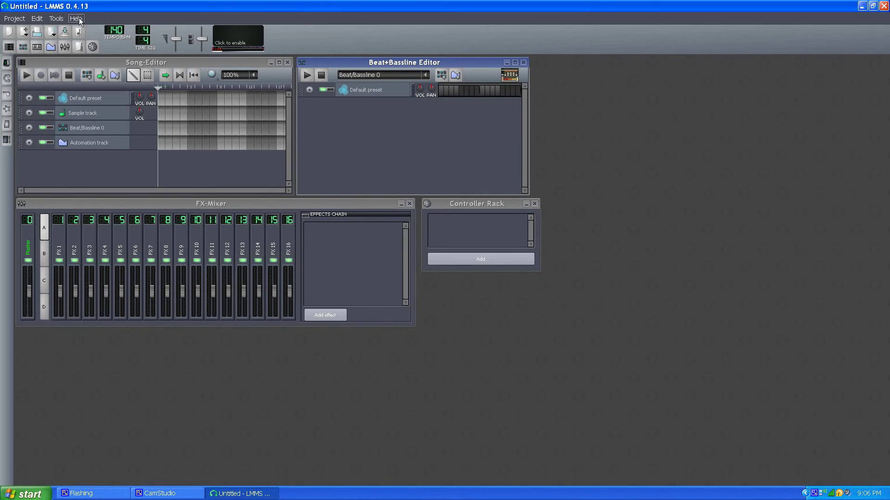
# - Add the Organic preset pad_rich.xpf to the song as a new track and open its instrument window
pyautogui.click(7, 111)
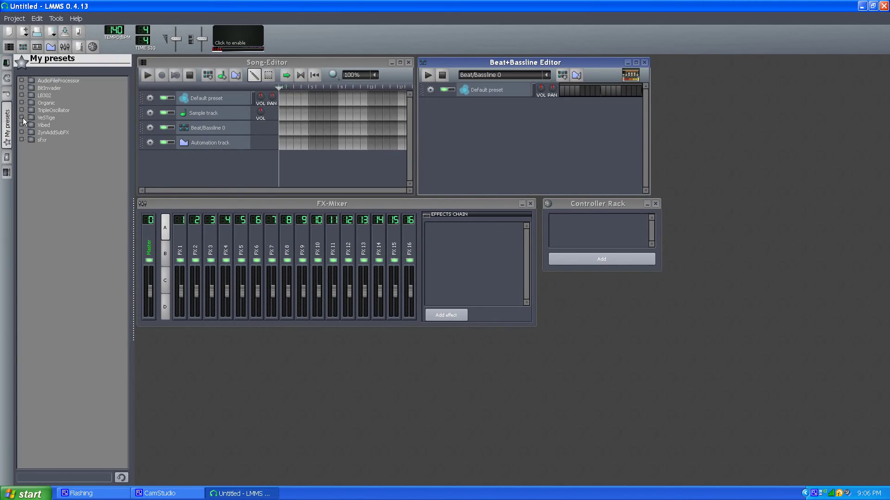
pyautogui.click(24, 104)
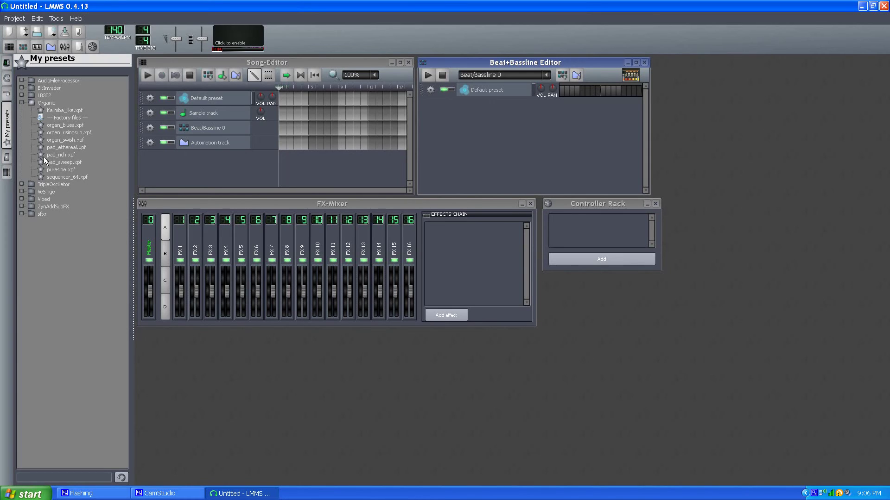
pyautogui.moveTo(43, 153); pyautogui.dragTo(181, 164)
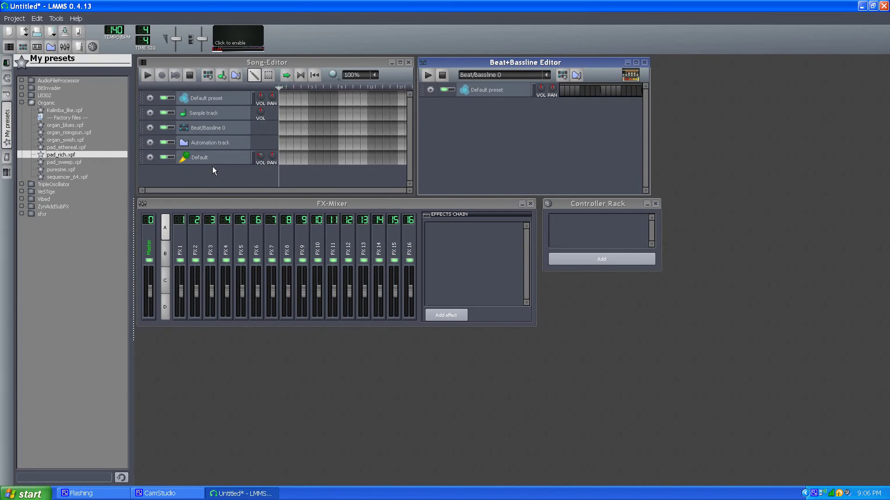
pyautogui.click(209, 157)
# - Audition several low and high notes of the pad_rich preset on the instrument's keyboard
pyautogui.click(733, 258)
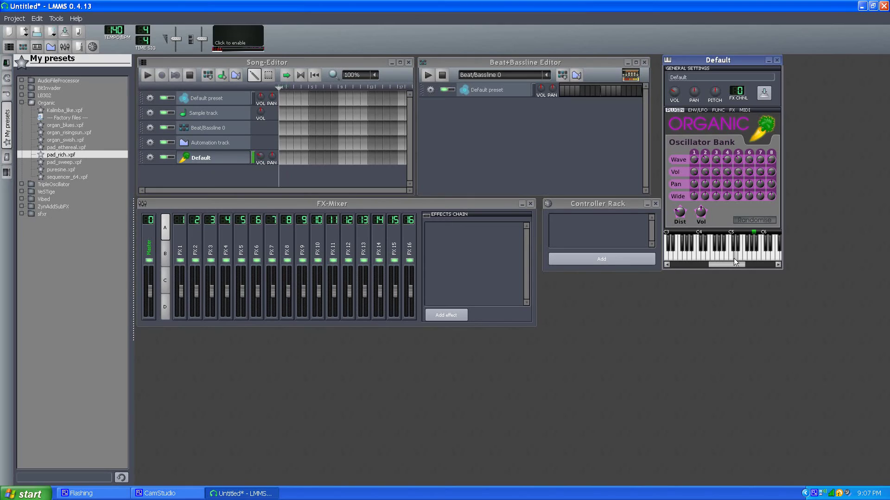
pyautogui.click(749, 250)
pyautogui.click(711, 254)
pyautogui.click(721, 256)
pyautogui.click(721, 257)
pyautogui.click(748, 260)
# - Shorten the release of the Organic track's volume envelope and audition notes with it
pyautogui.click(698, 112)
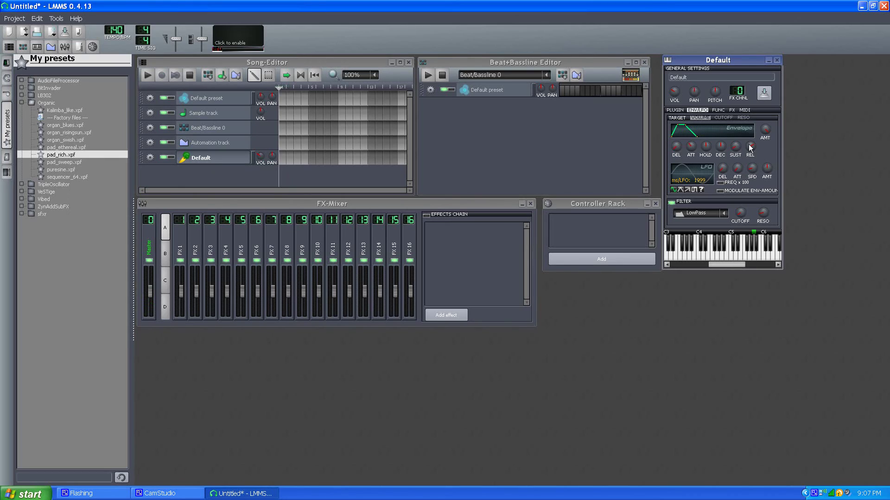
pyautogui.moveTo(750, 148); pyautogui.dragTo(751, 147)
pyautogui.click(730, 254)
pyautogui.click(775, 257)
# - Show the list of available instrument plugins and audition two more notes on the Organic track
pyautogui.click(7, 64)
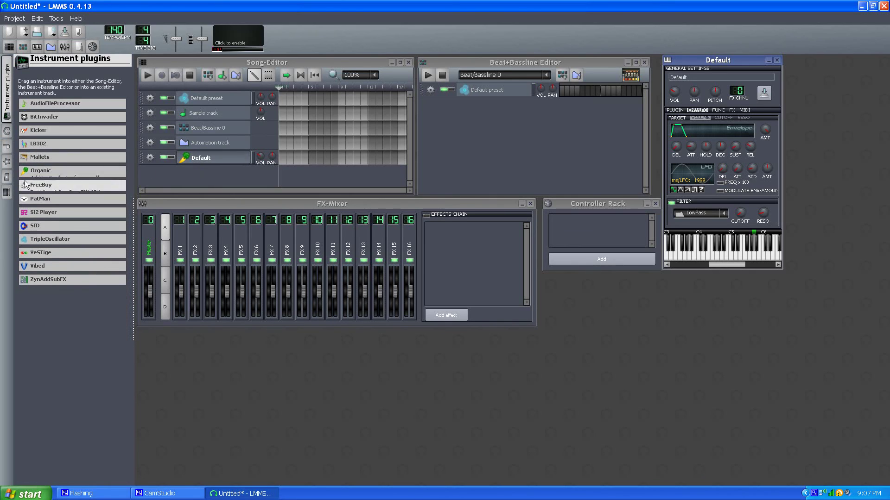
pyautogui.click(736, 254)
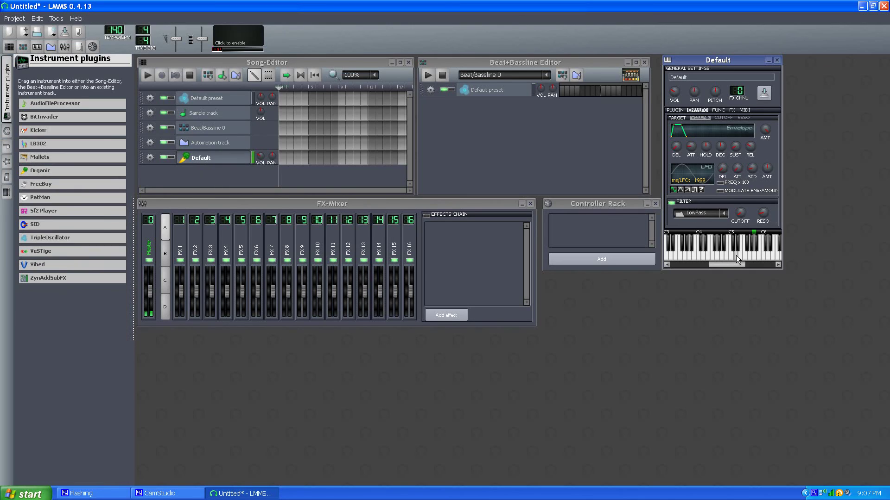
pyautogui.click(765, 259)
pyautogui.click(815, 496)
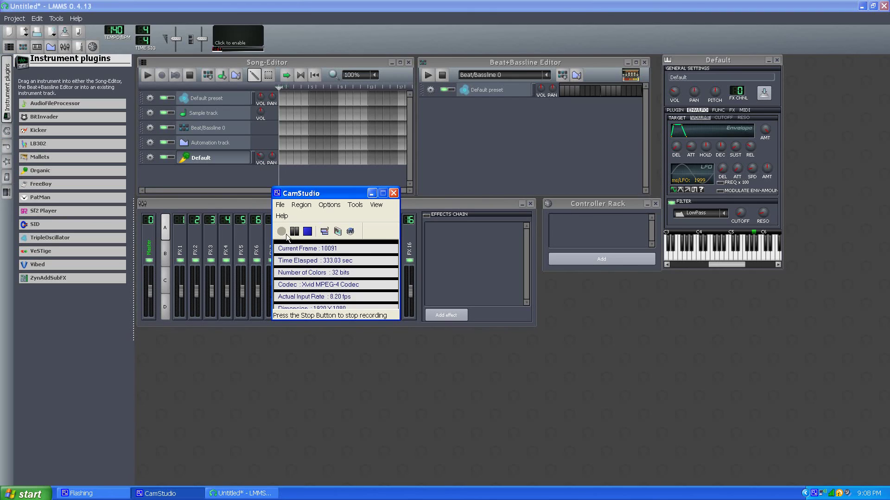